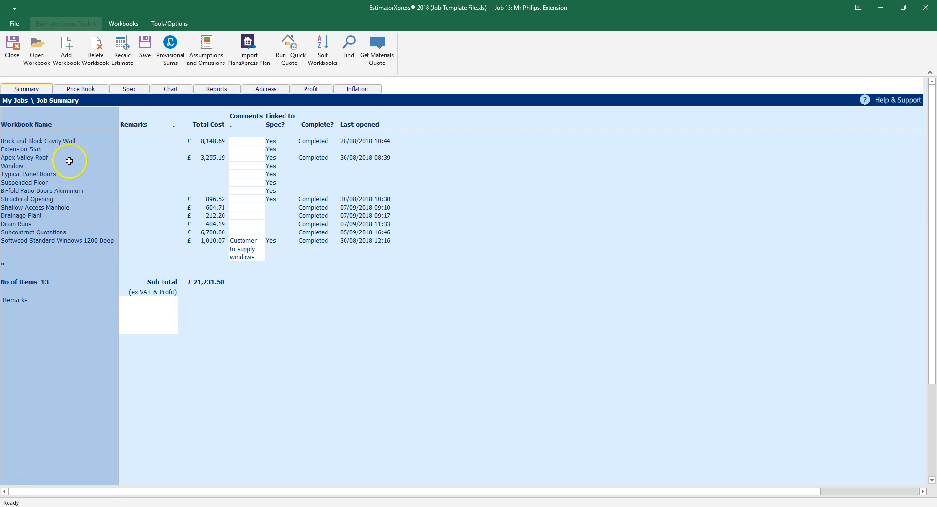
# Open the Extension Slab workbook and add the Slab worksheet using the Unreinforced Slab dimensional template.
pyautogui.click(54, 149)
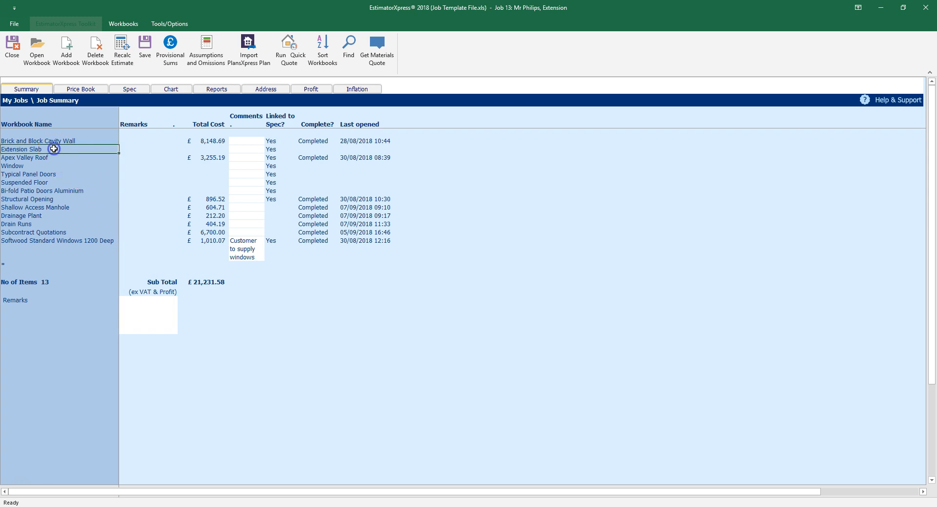
pyautogui.click(40, 54)
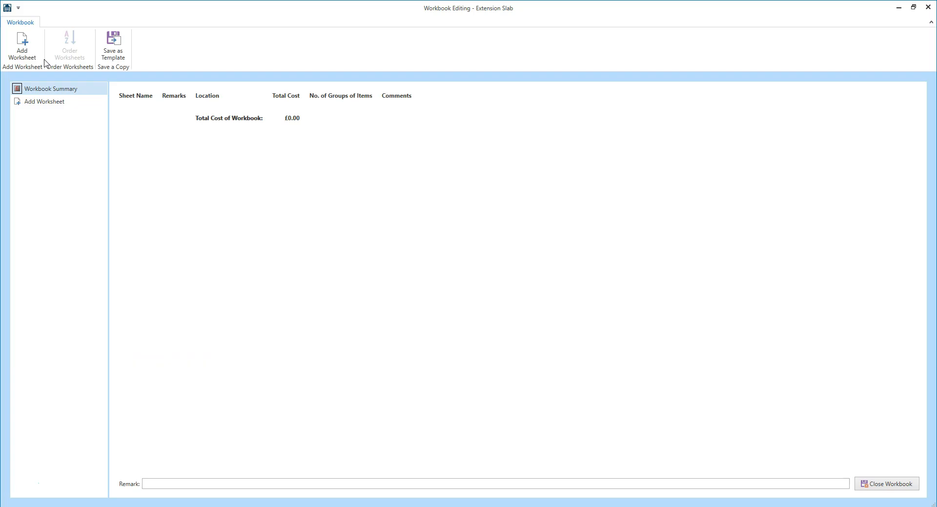
pyautogui.click(73, 103)
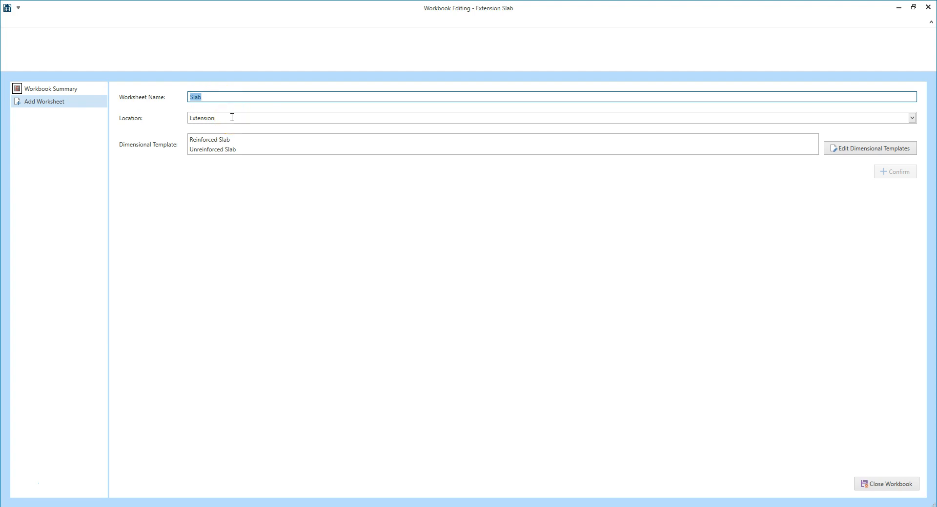
pyautogui.click(252, 140)
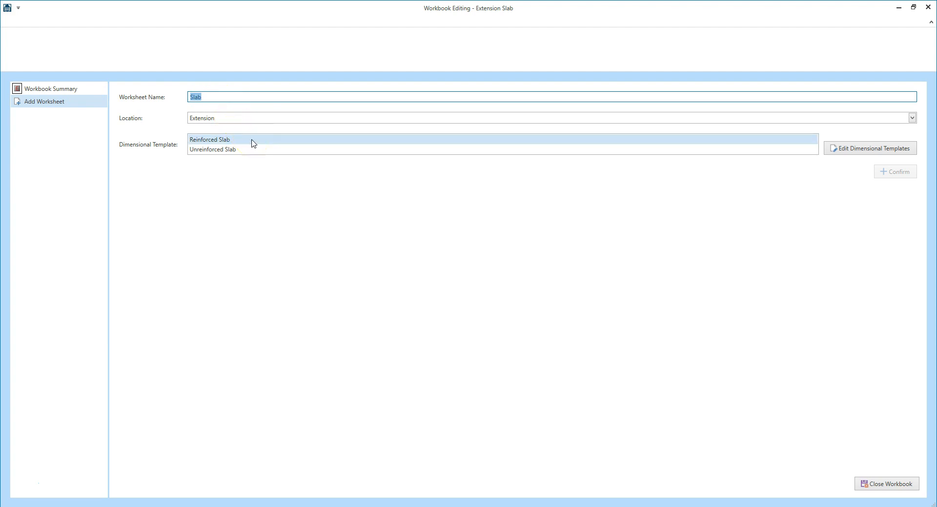
pyautogui.click(249, 150)
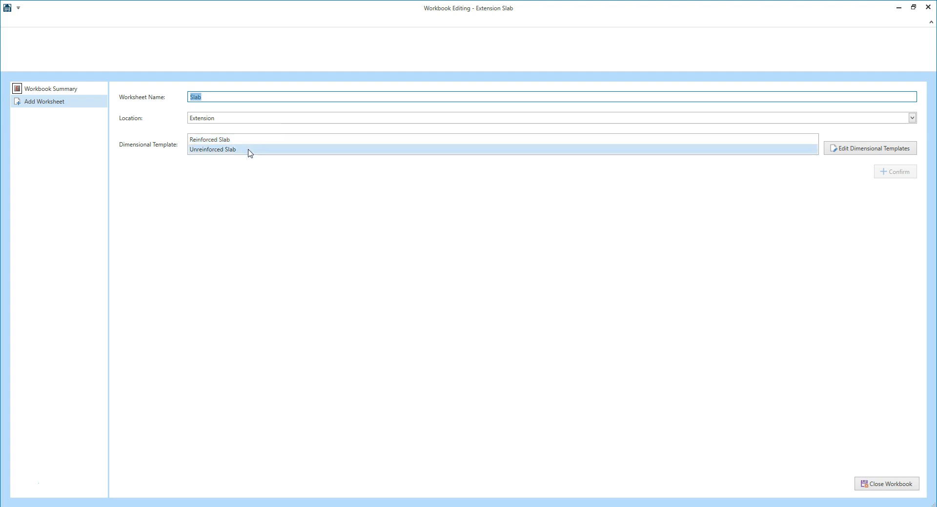
pyautogui.click(249, 151)
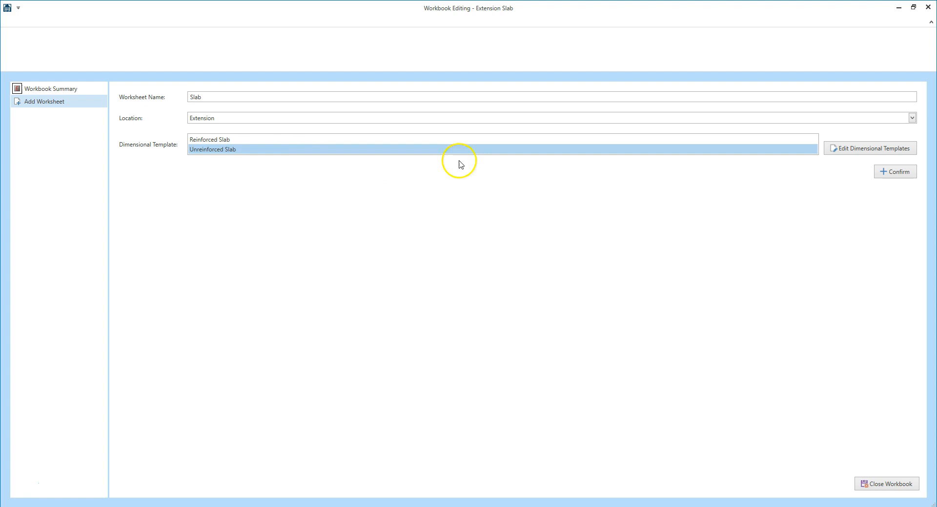
pyautogui.click(896, 175)
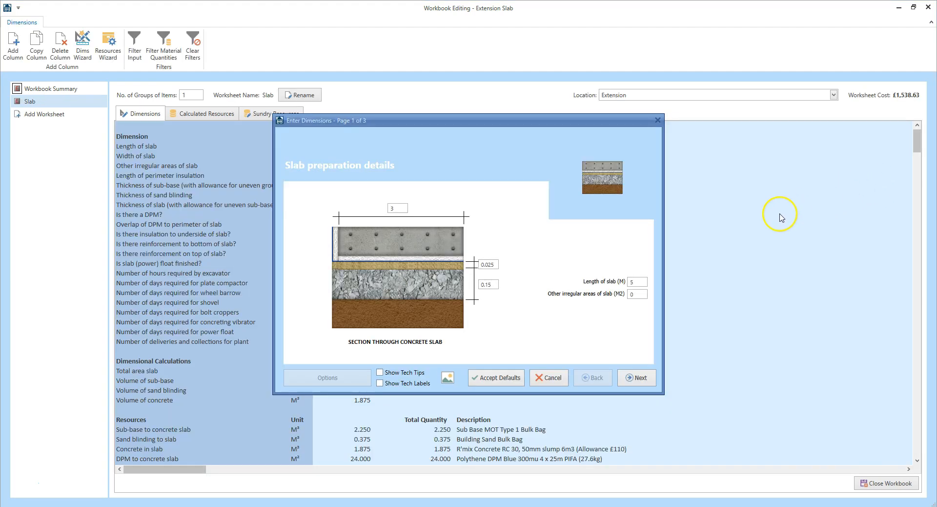
# Show the tech tips and labels, and set the slab width to 2.2 m, length to 3.4 m and other irregular areas to 1 m².
pyautogui.click(379, 372)
pyautogui.click(380, 383)
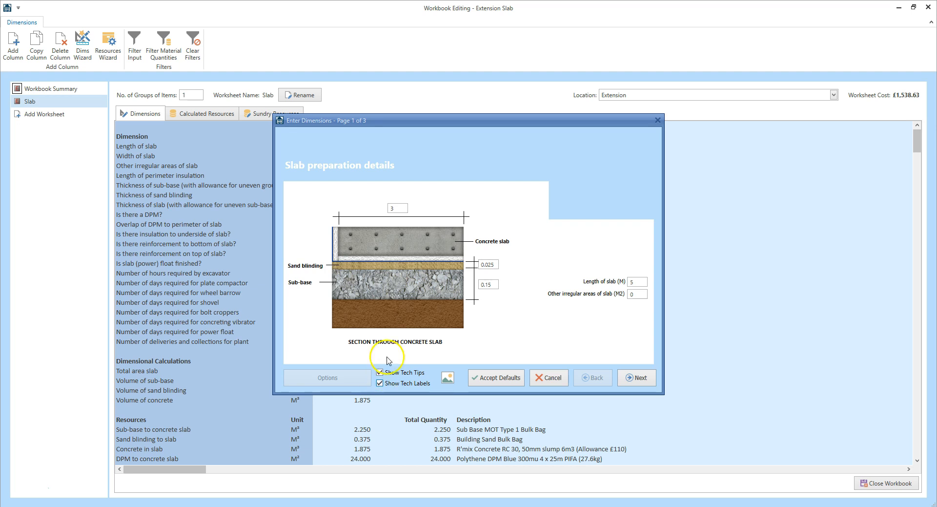
pyautogui.click(397, 208)
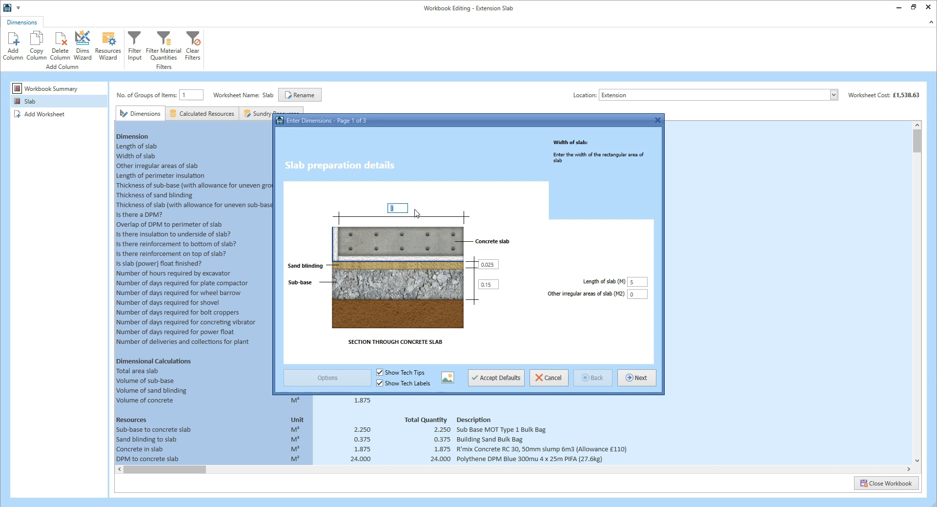
pyautogui.write('2.2')
pyautogui.click(449, 225)
pyautogui.click(638, 281)
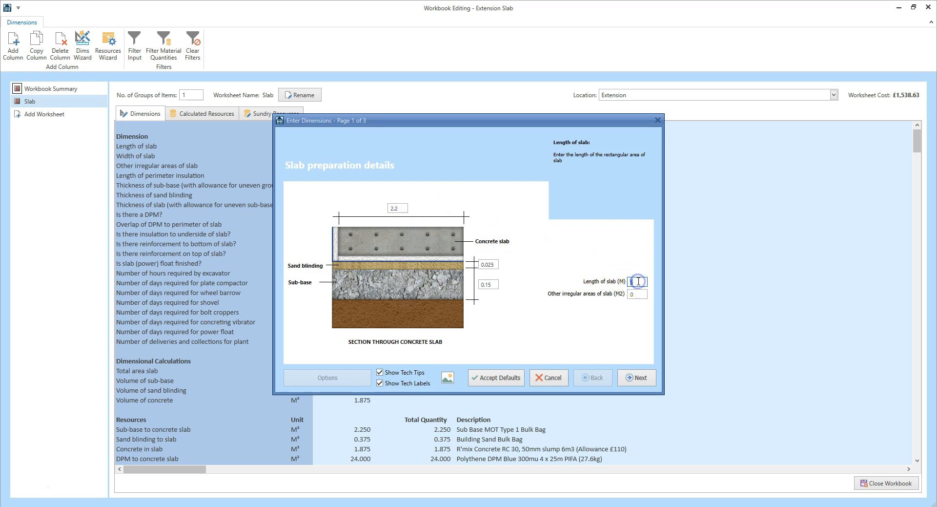
pyautogui.write('3.4')
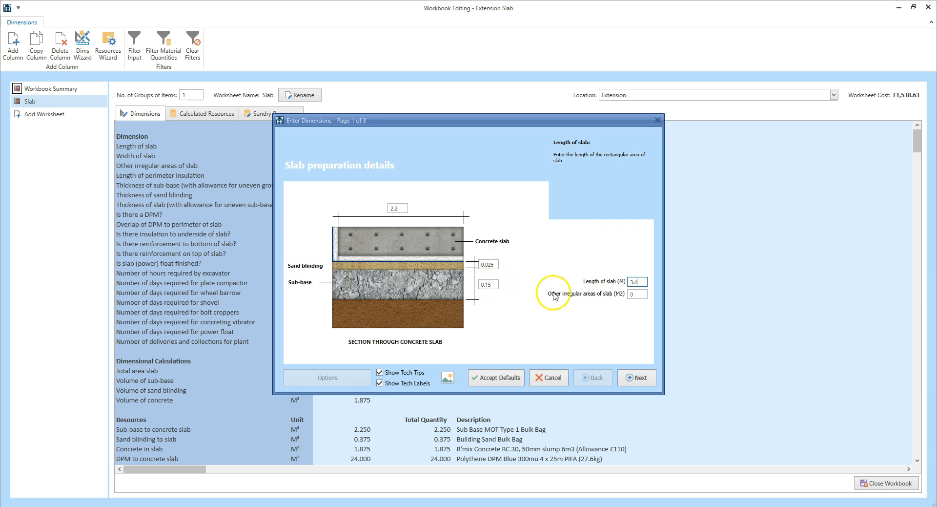
pyautogui.click(637, 294)
pyautogui.write('1')
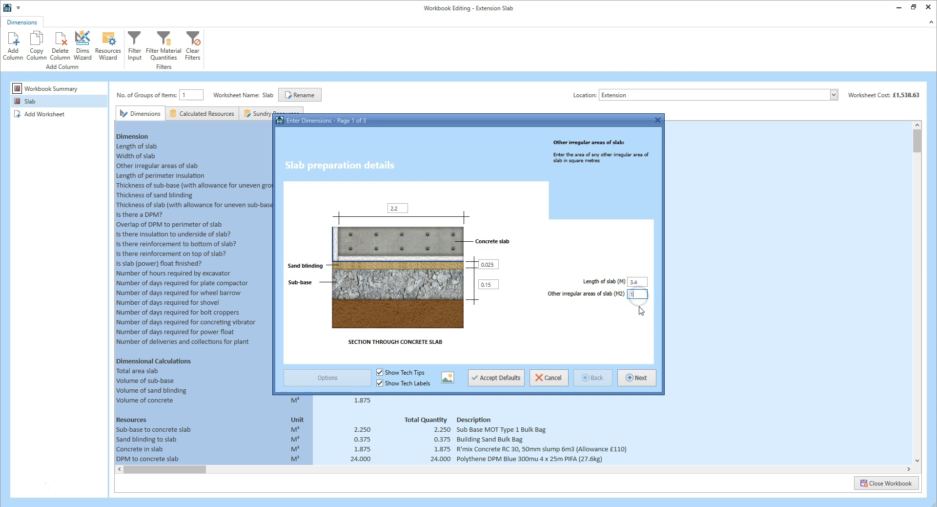
pyautogui.click(645, 378)
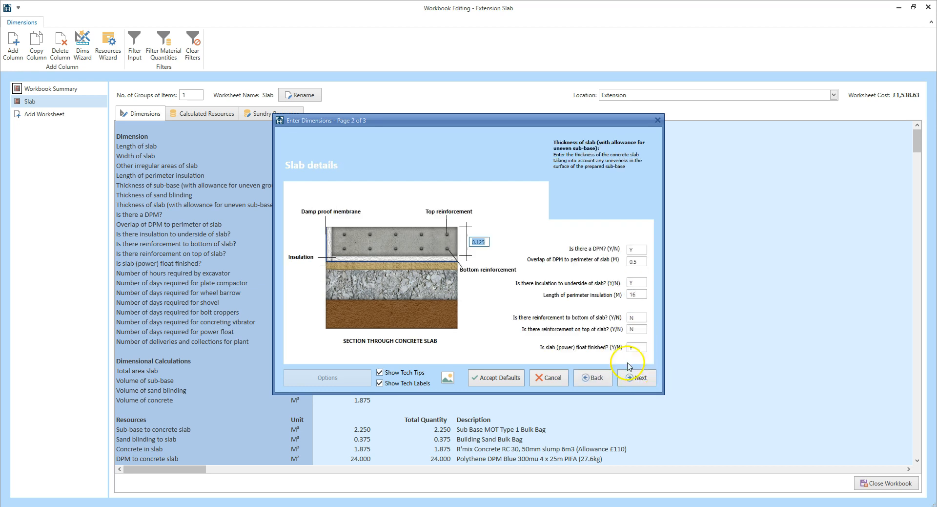
# In the slab details, set the perimeter insulation length to 7.8 m and the power float finish to N.
pyautogui.click(491, 242)
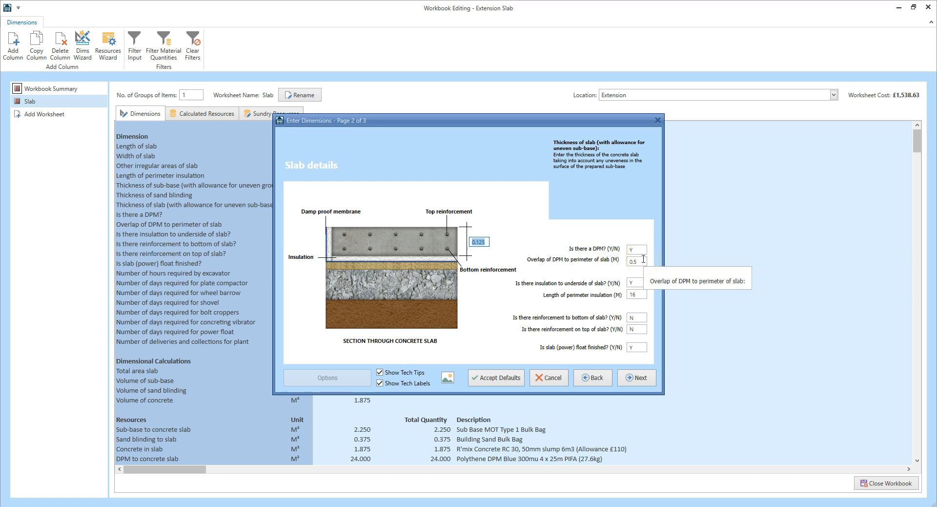
pyautogui.click(641, 283)
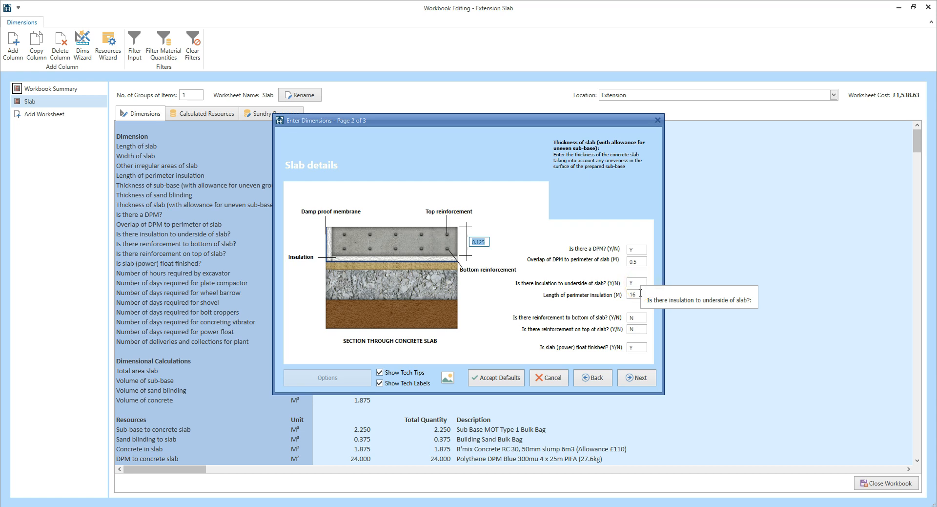
pyautogui.click(641, 293)
pyautogui.write('7.8')
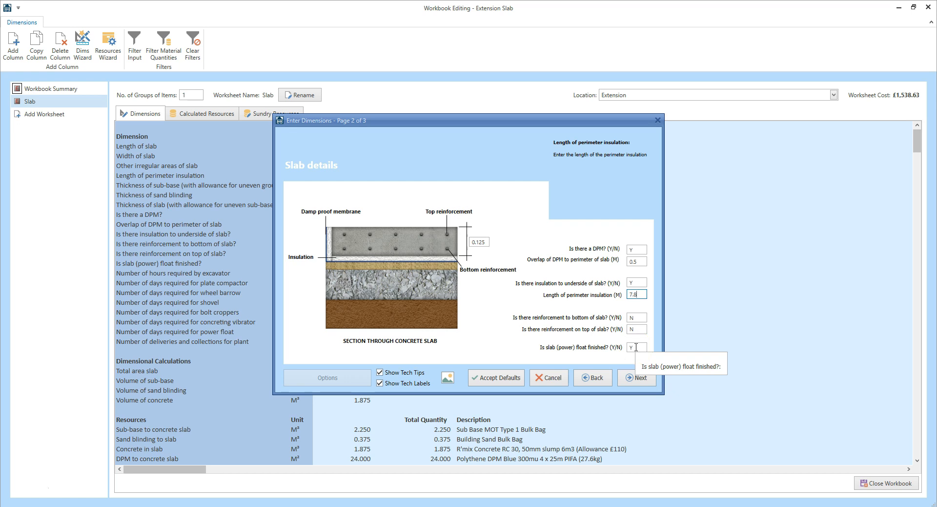
pyautogui.click(635, 347)
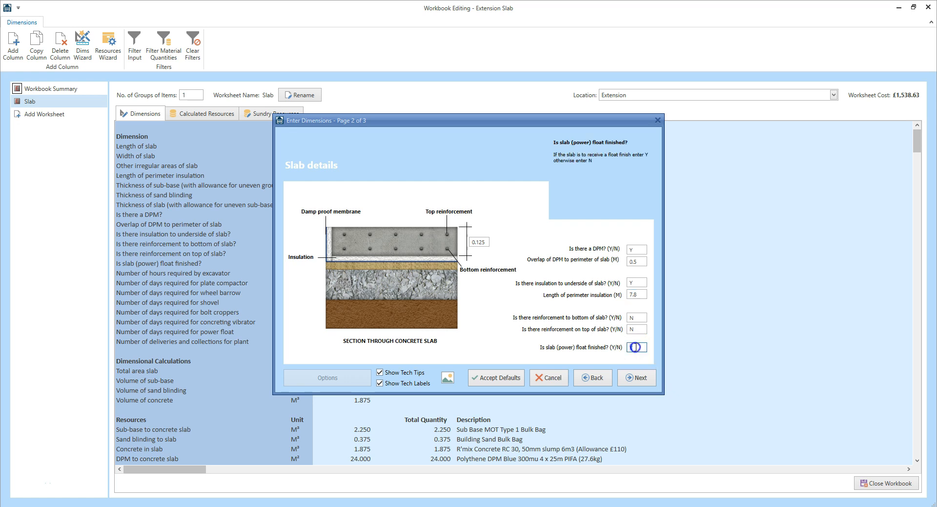
pyautogui.write('n')
pyautogui.click(650, 382)
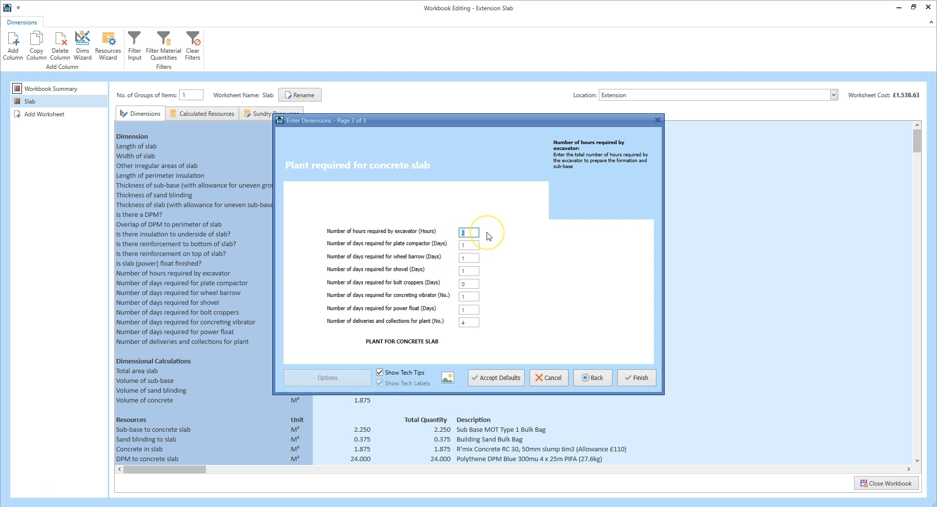
# Set the plant to 6 excavator hours, 0 power float days and 2 deliveries and collections, and finish the dimensions wizard.
pyautogui.write('6')
pyautogui.click(486, 244)
pyautogui.click(475, 309)
pyautogui.write('0')
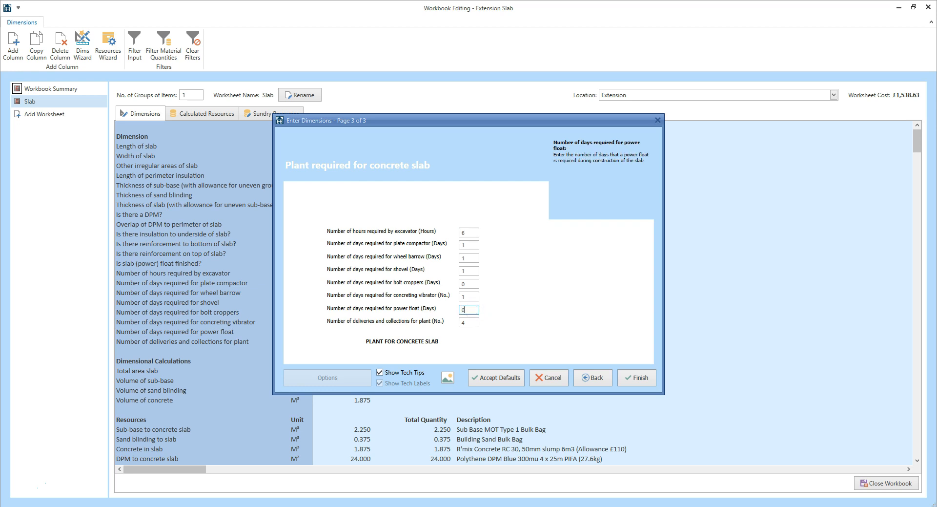
pyautogui.click(472, 323)
pyautogui.write('2')
pyautogui.click(485, 322)
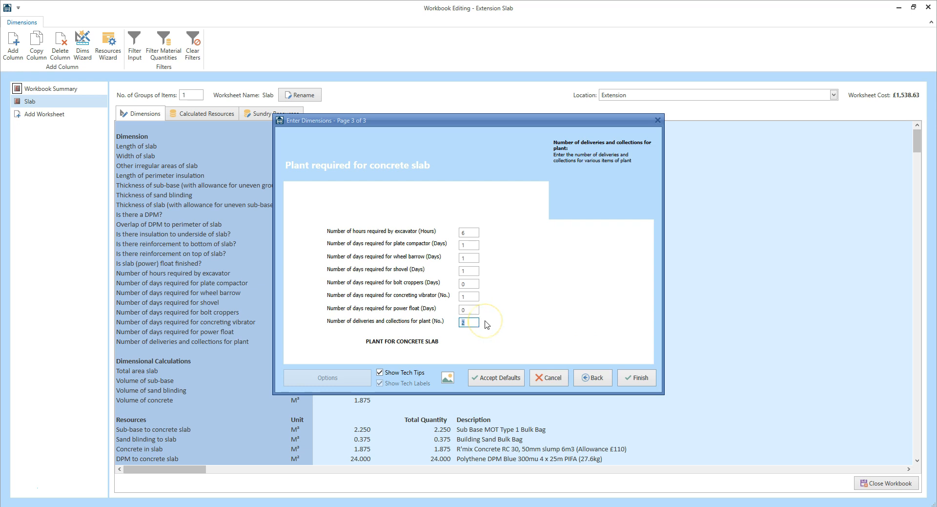
pyautogui.click(635, 379)
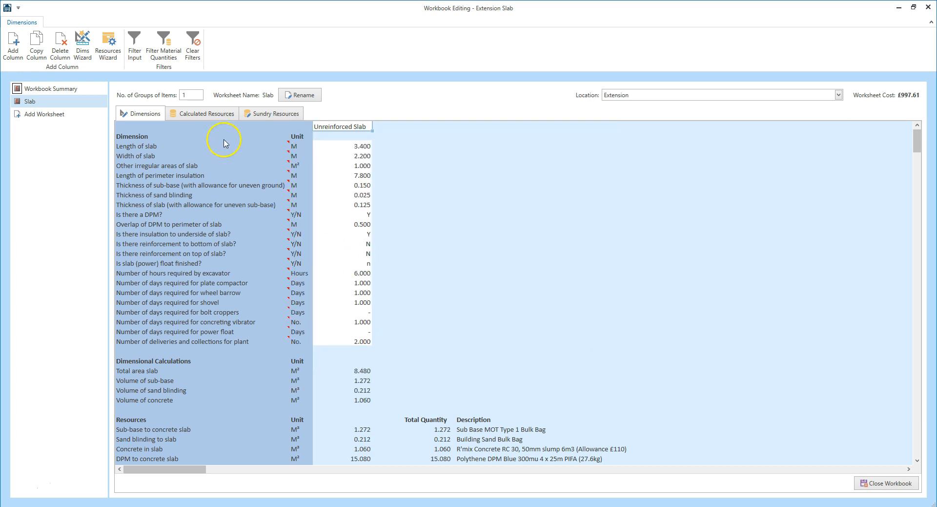
# Review the slab's calculated resources, and close the workbook, marking it as complete.
pyautogui.click(216, 117)
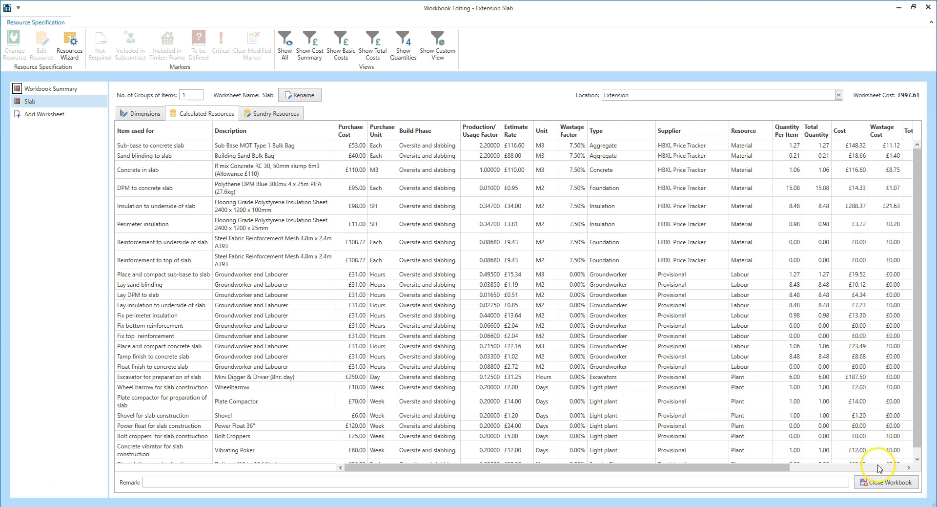
pyautogui.click(891, 483)
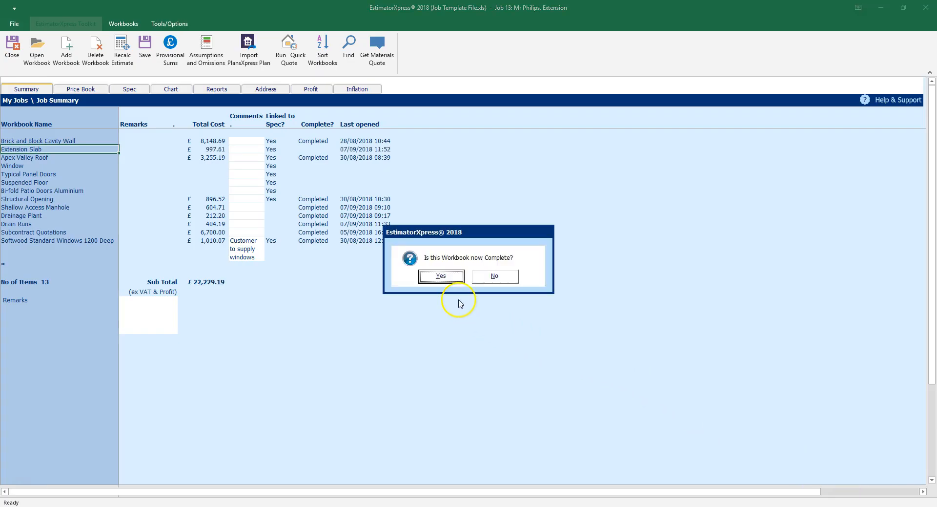
pyautogui.click(441, 276)
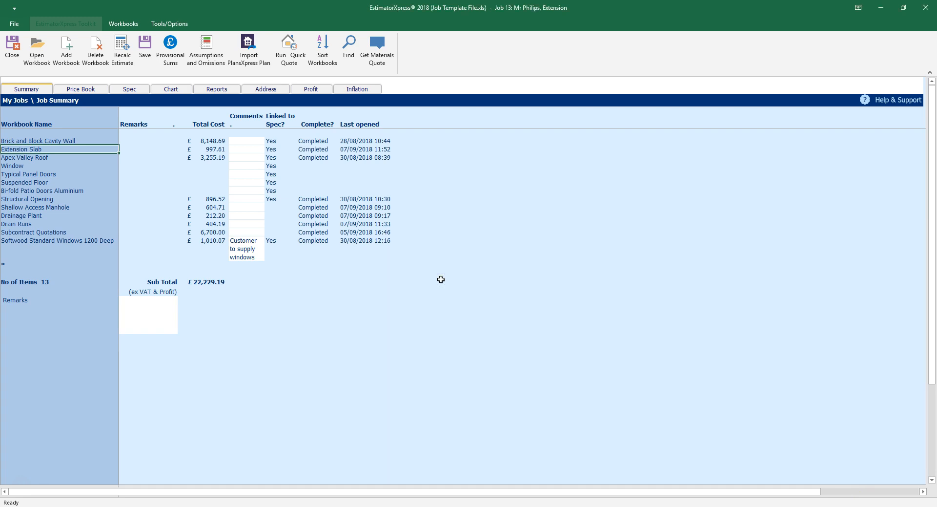